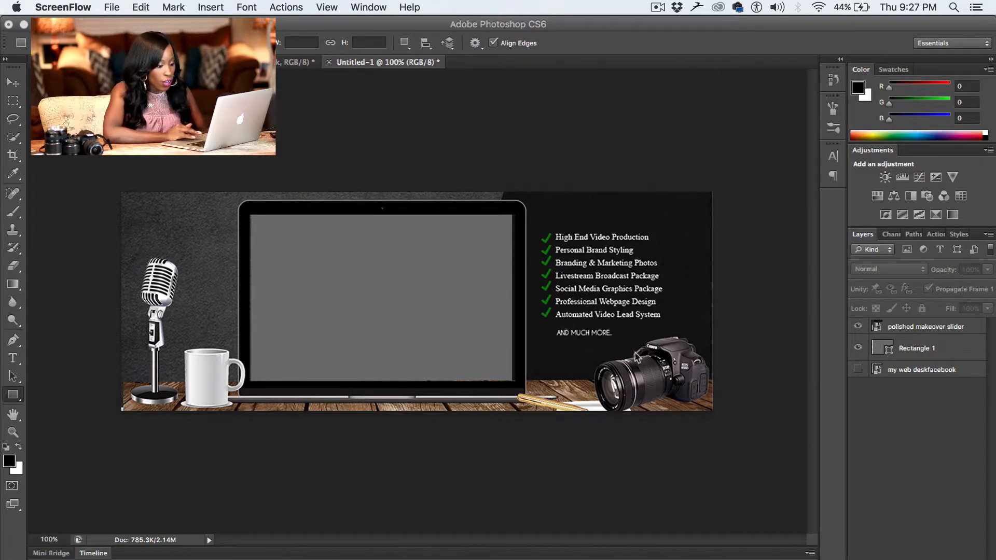
Step: Show the my web deskfacebook layer in place of polished makeover slider, and move Rectangle 1 beneath it
click(859, 329)
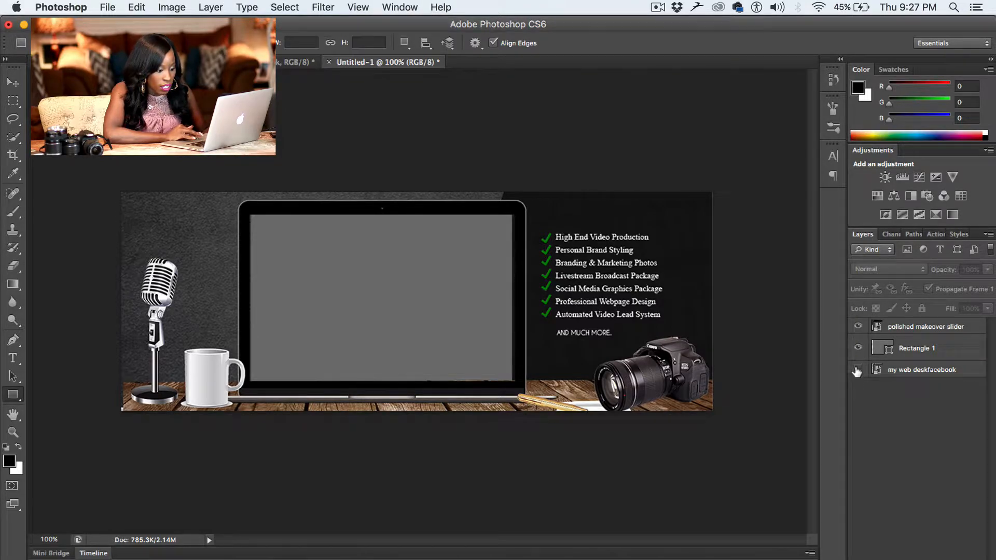
click(858, 327)
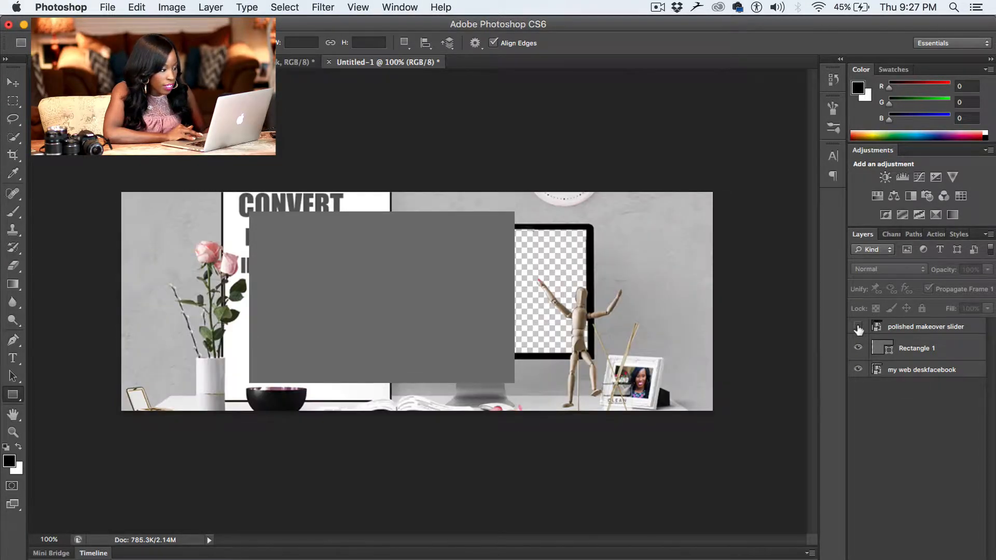
drag(922, 349, 919, 375)
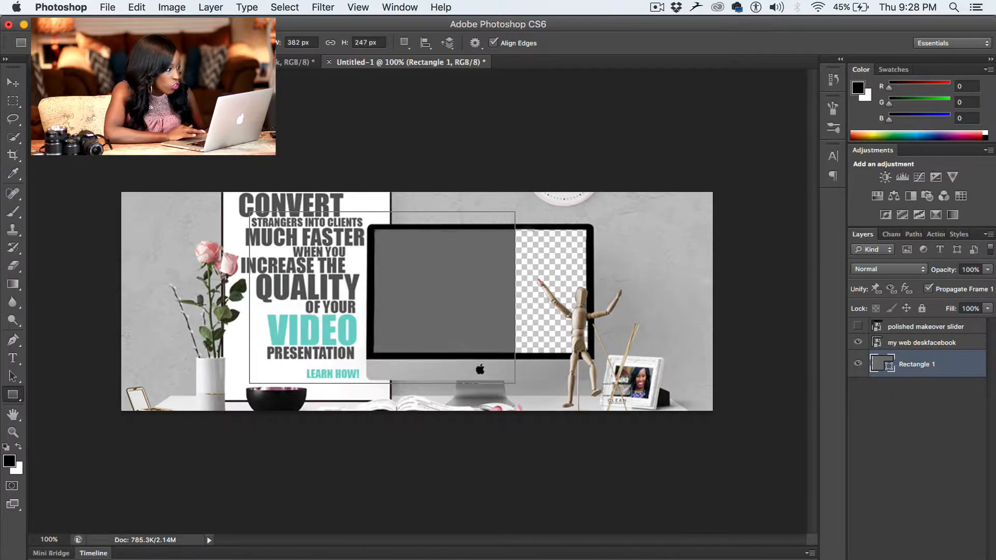
Step: Move the grey rectangle behind the monitor so it covers the whole transparent screen, and check it by toggling its visibility
click(13, 83)
drag(429, 311, 552, 311)
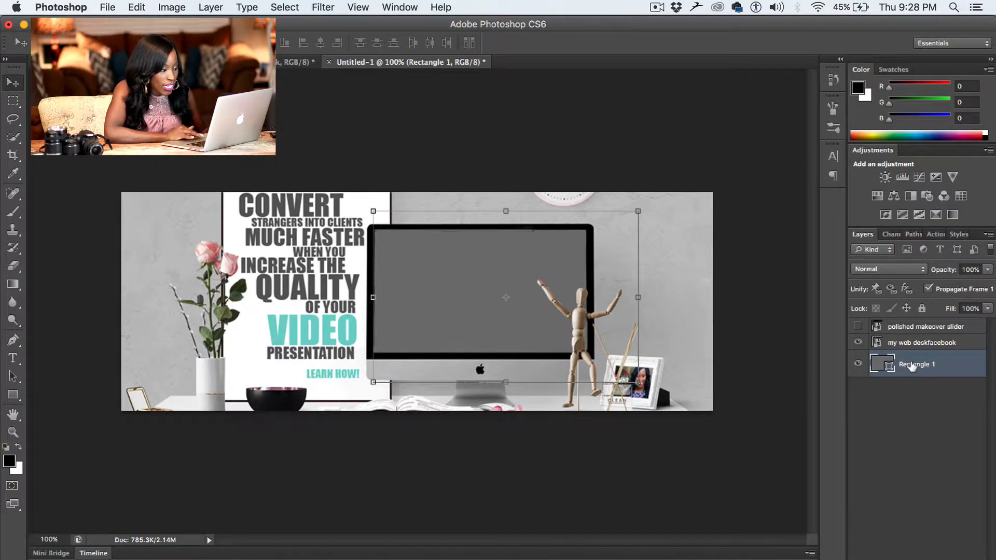
click(858, 365)
click(858, 365)
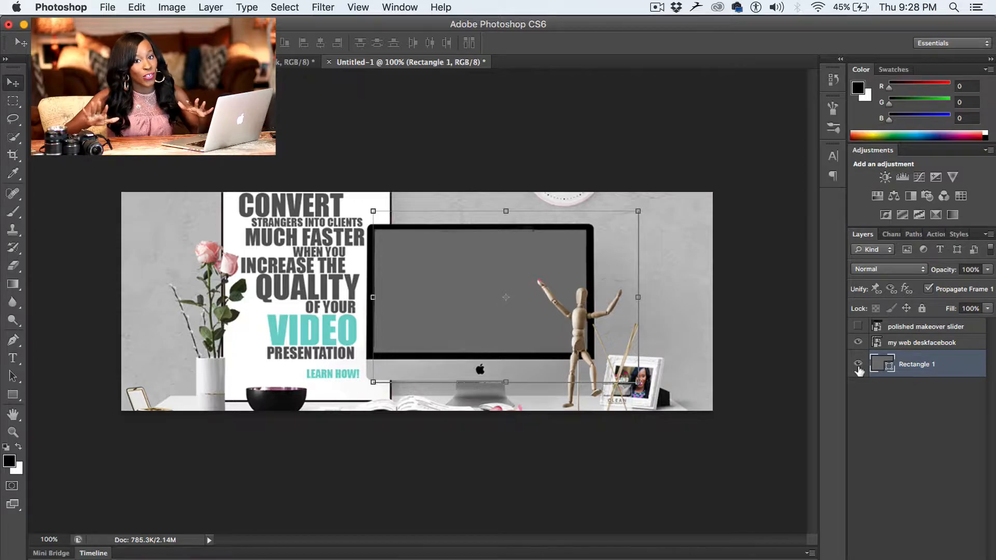
Step: Set Rectangle 1's blending options to a Deep knockout with 0% fill opacity
right_click(919, 365)
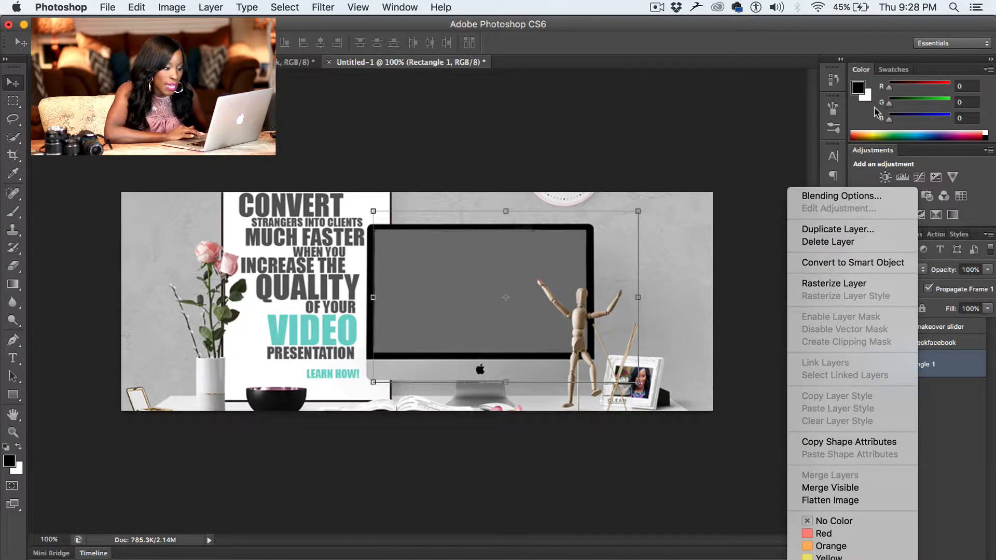
click(863, 197)
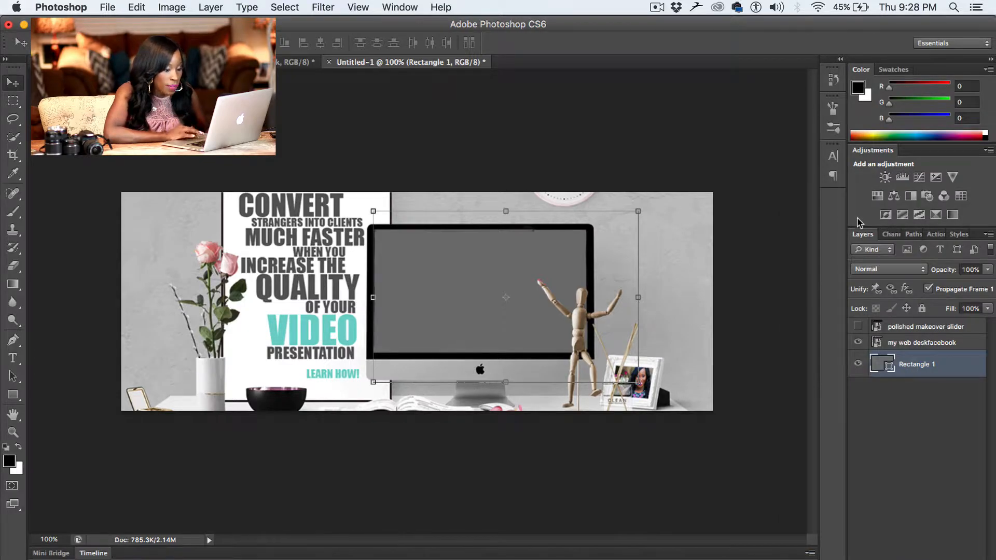
right_click(905, 365)
click(855, 198)
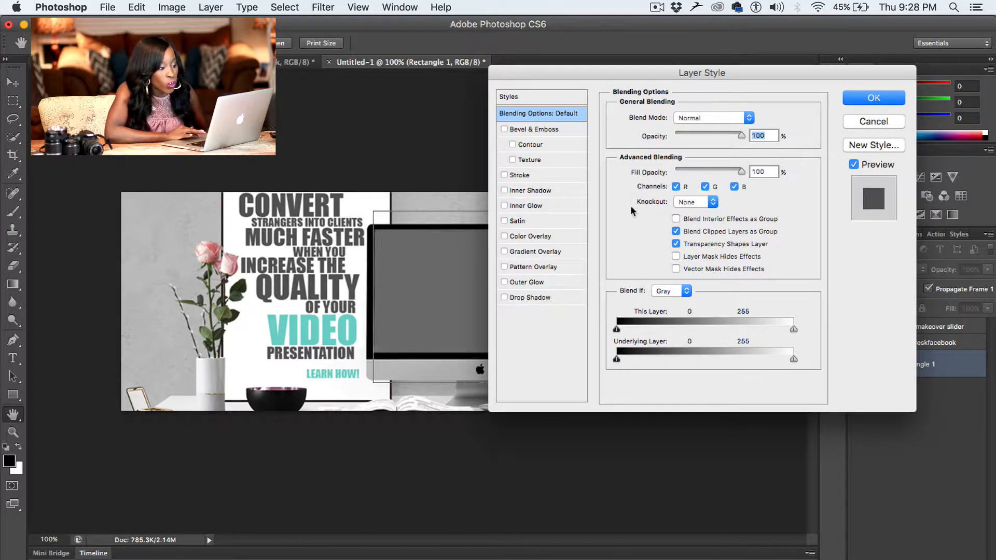
click(713, 202)
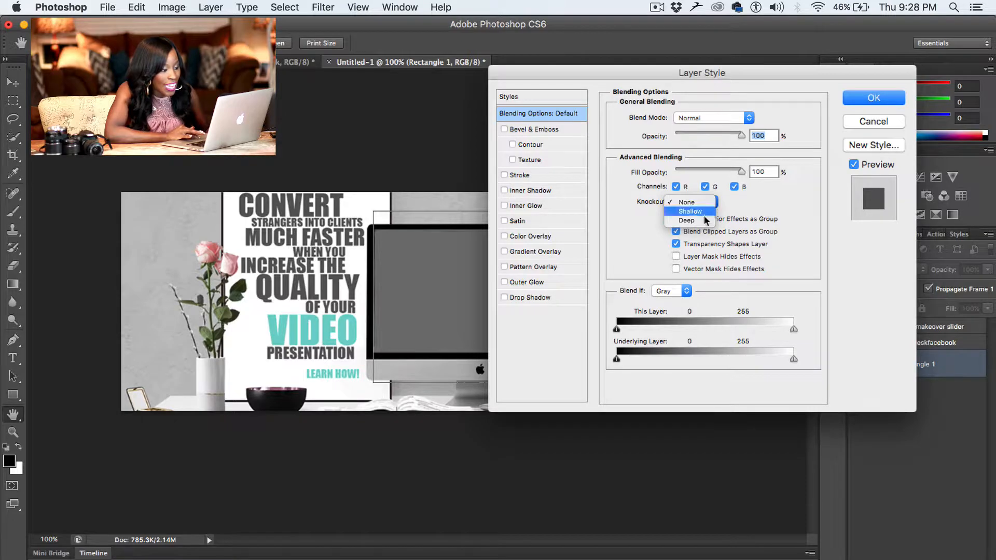
click(700, 221)
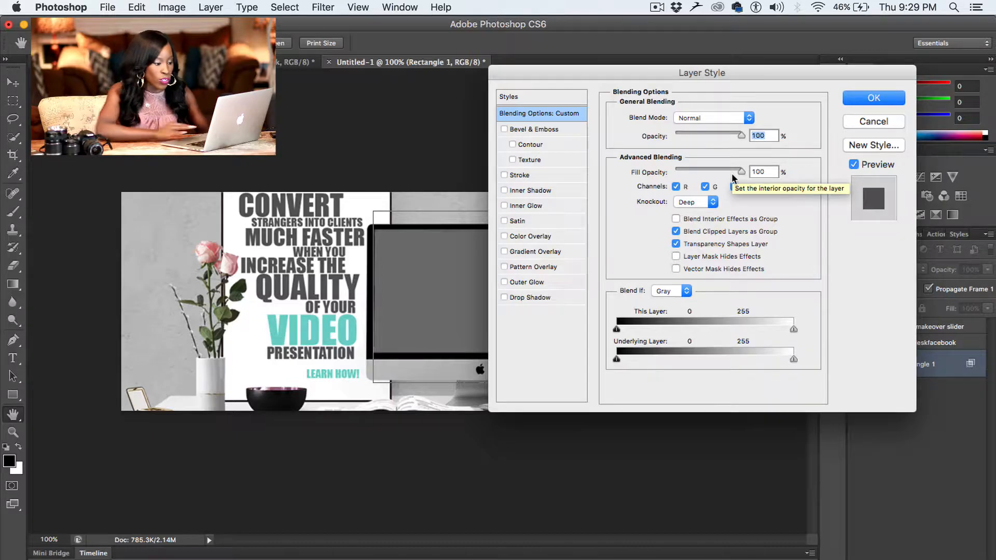
drag(742, 172, 642, 173)
click(892, 99)
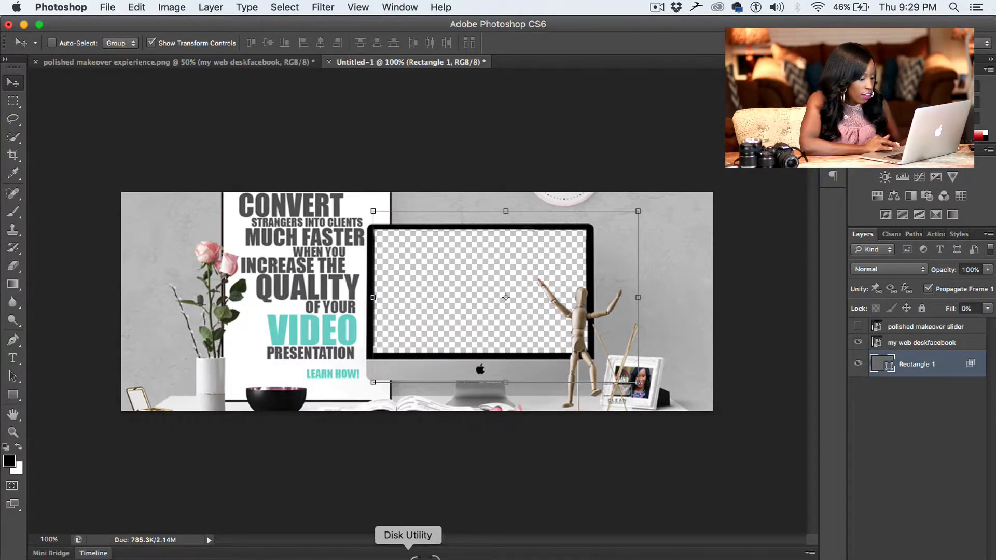
Step: Switch to Final Cut Pro and start a new project named cover page
click(565, 558)
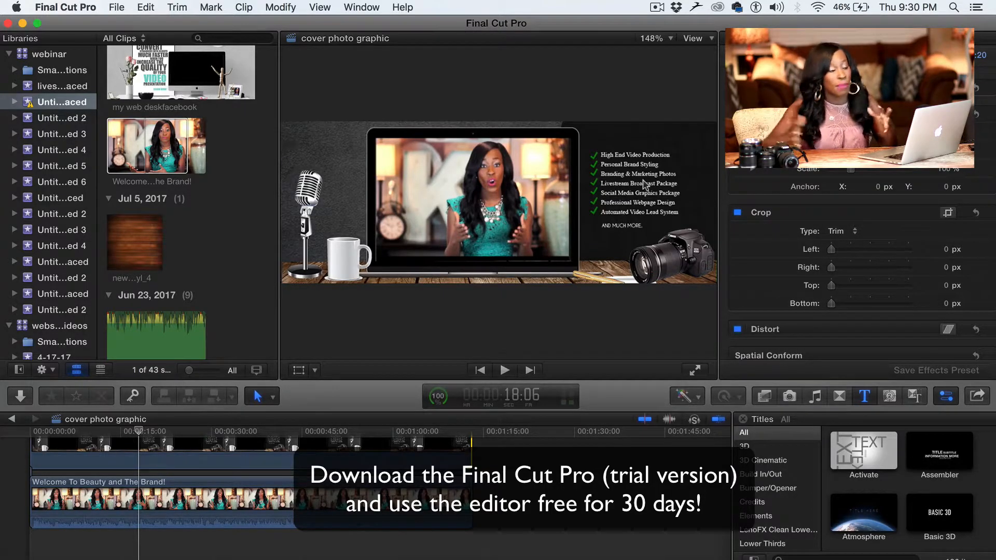
click(118, 8)
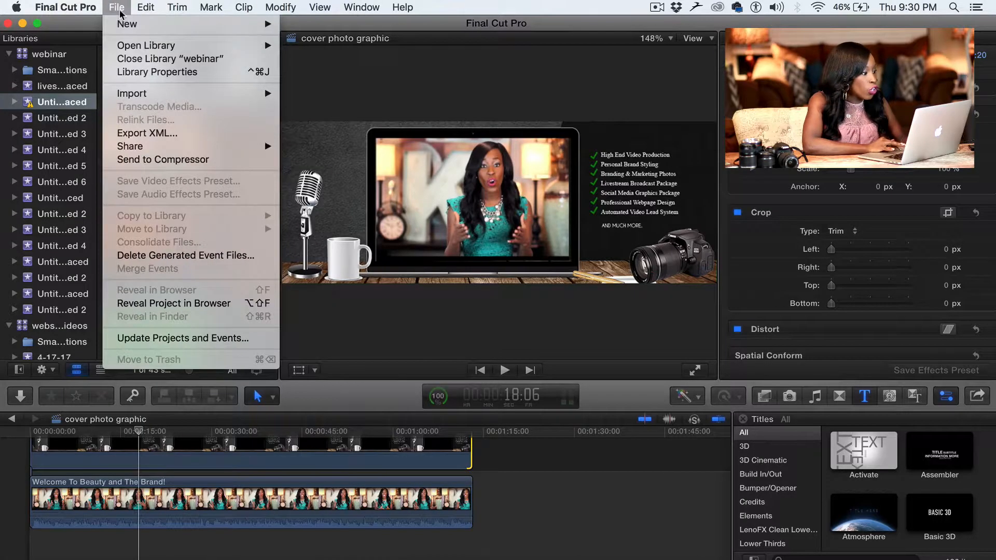
mouse_move(156, 23)
click(321, 26)
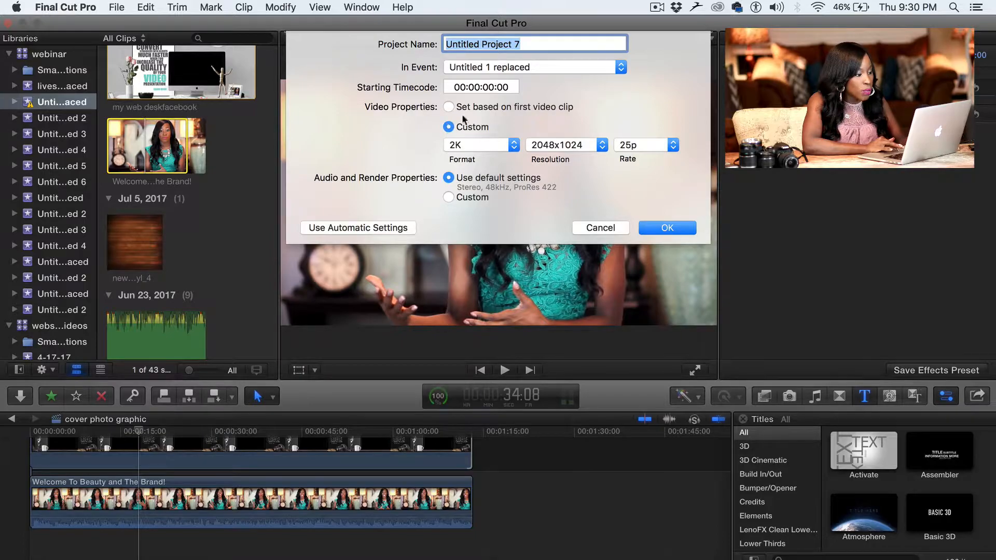
text(cover page)
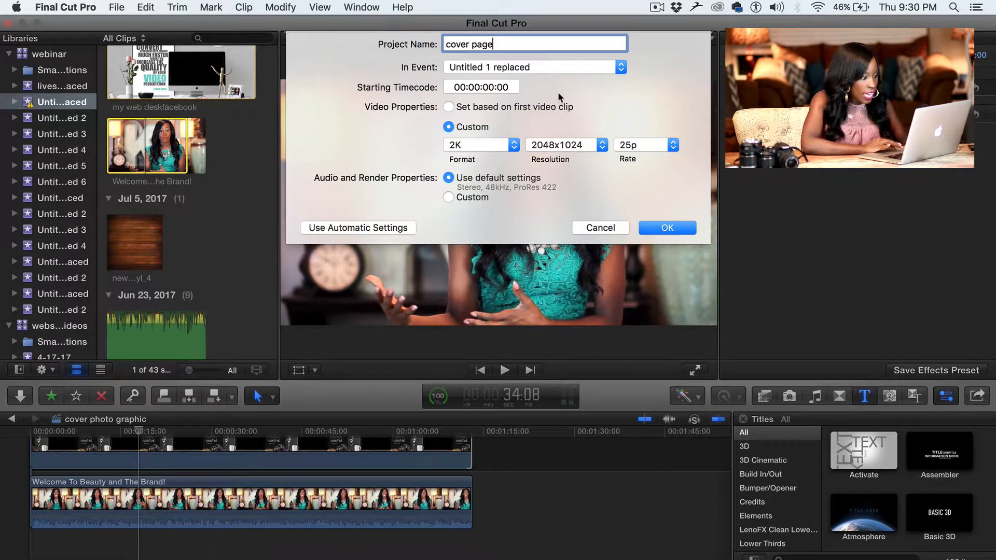
Step: Give the project a custom 851 x 315 format at 29.97p and create it
click(508, 147)
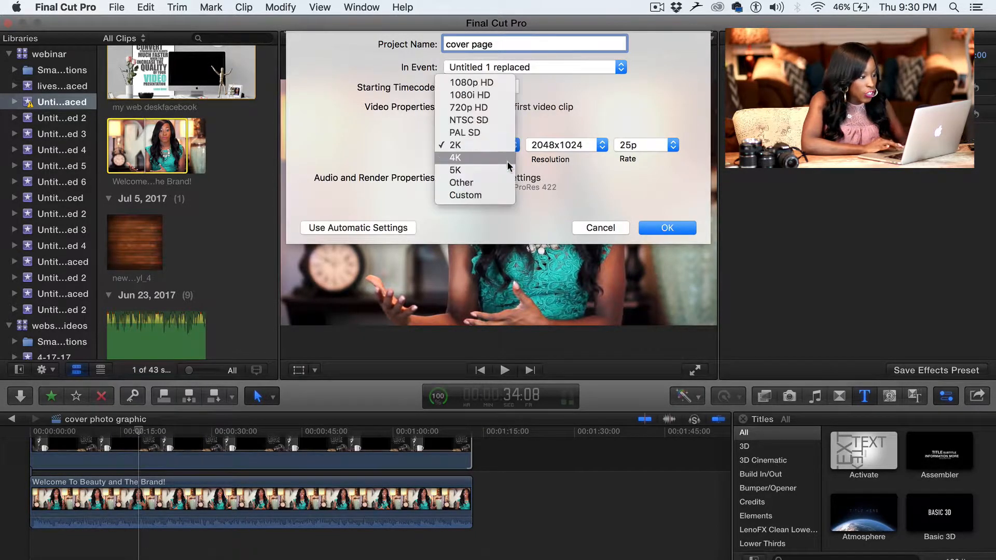
click(503, 192)
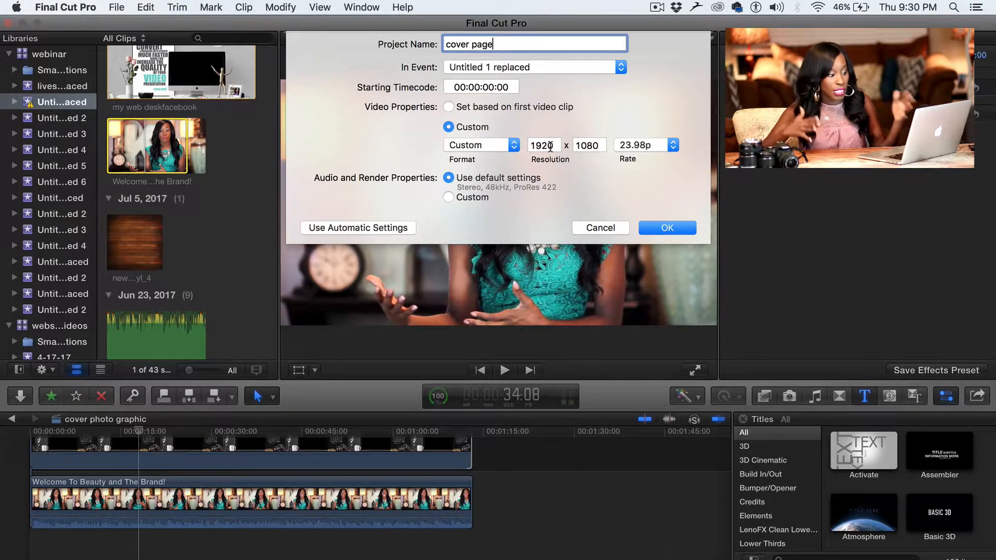
double_click(542, 146)
text(8)
double_click(572, 145)
text(315)
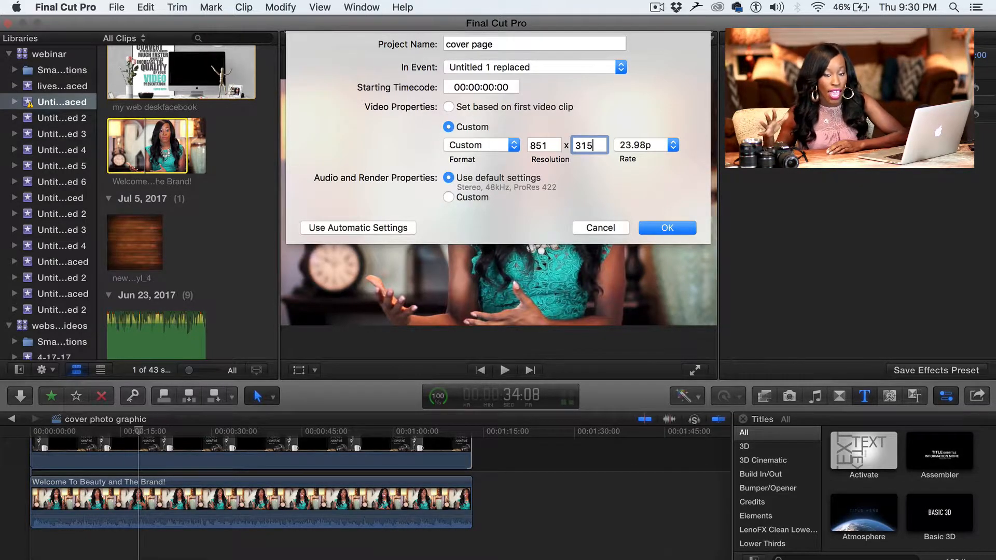
click(674, 145)
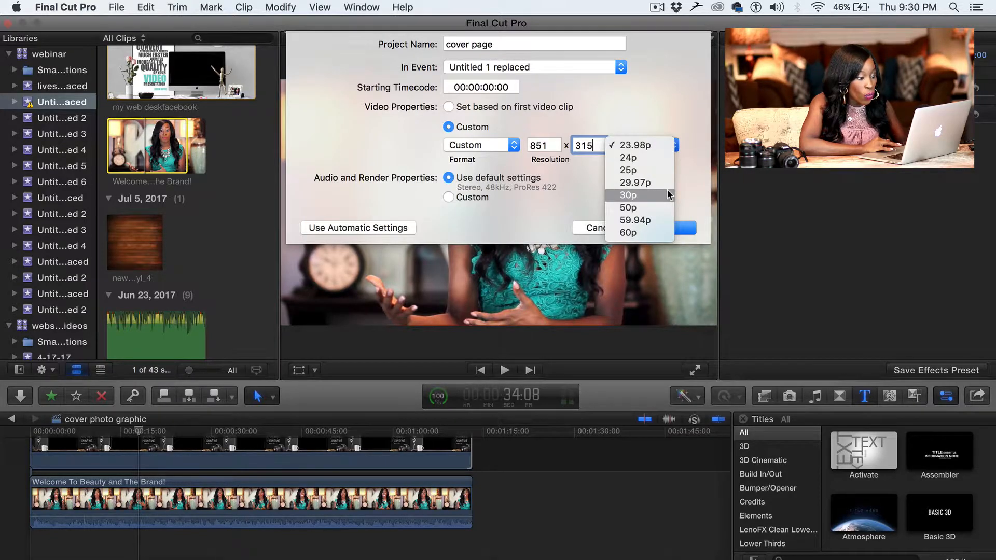
click(666, 183)
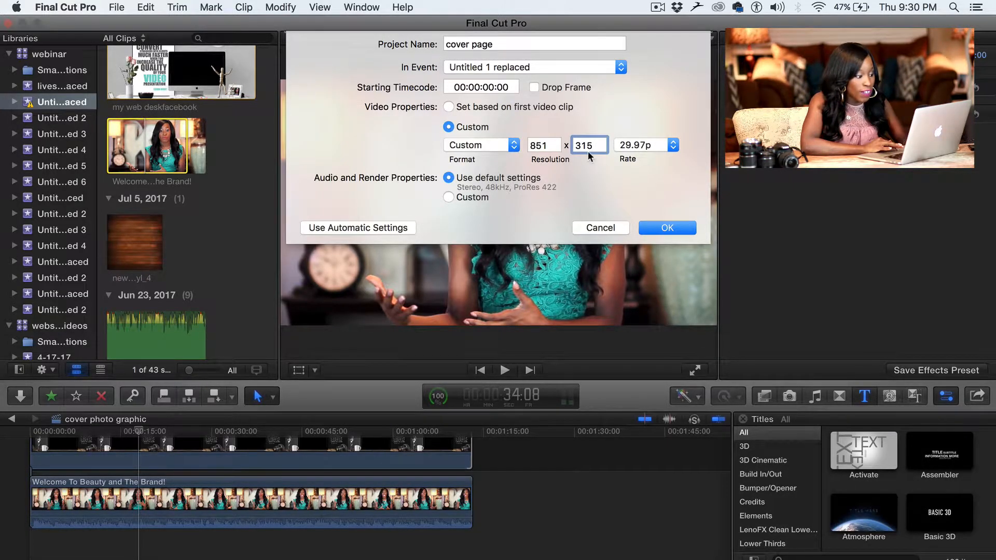
click(653, 233)
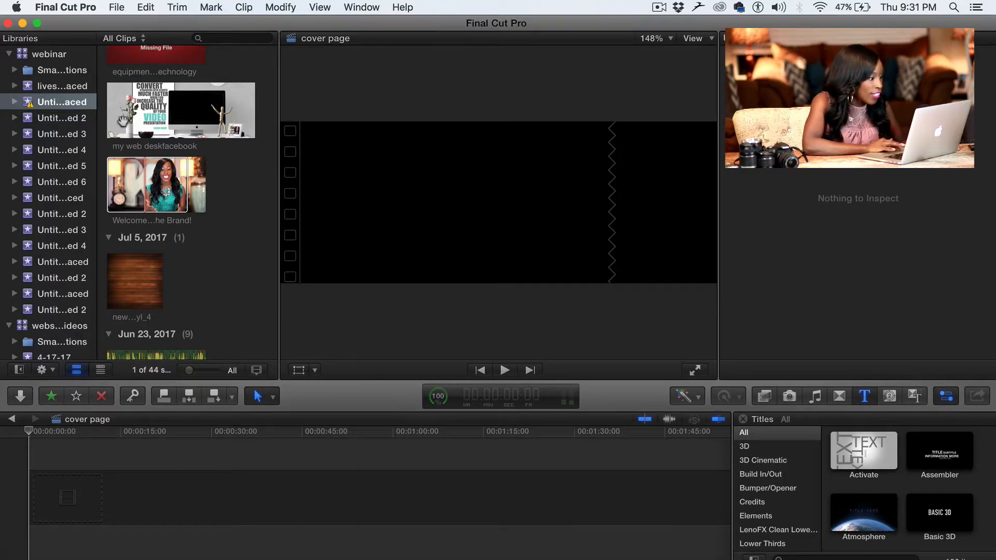
Step: Place the my web deskfacebook graphic on the timeline and stack the Welcome To Beauty and The Brand! video above its start
click(161, 112)
drag(161, 112, 367, 504)
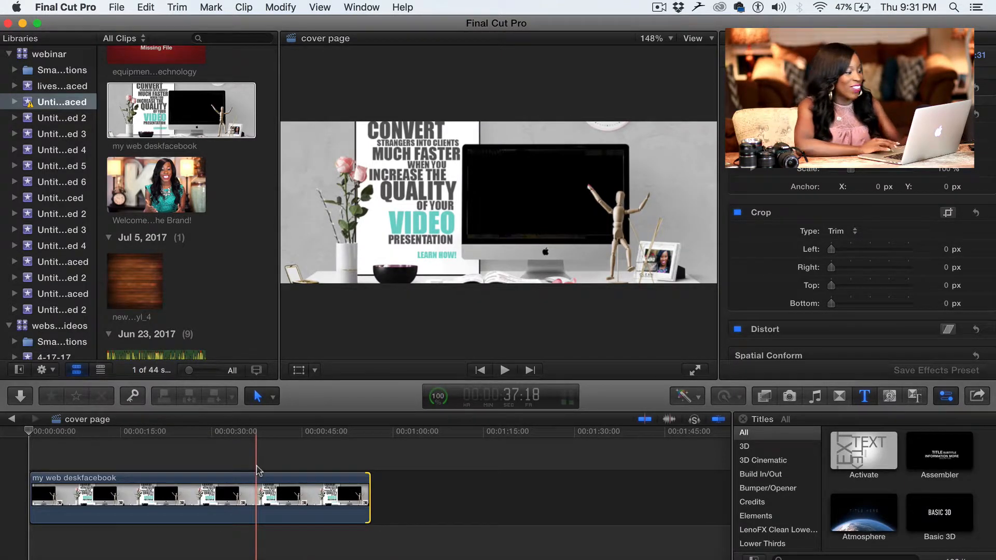
click(174, 178)
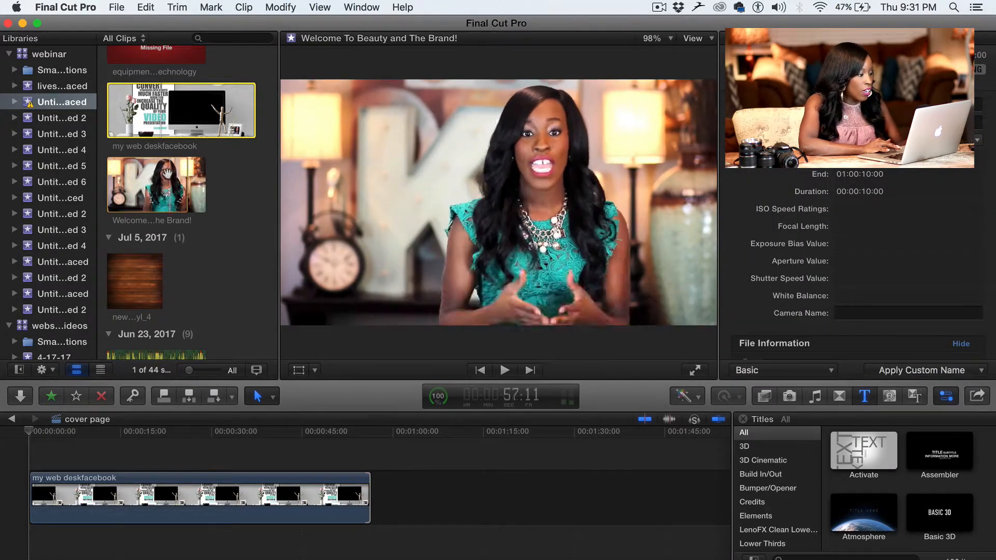
drag(171, 182, 48, 455)
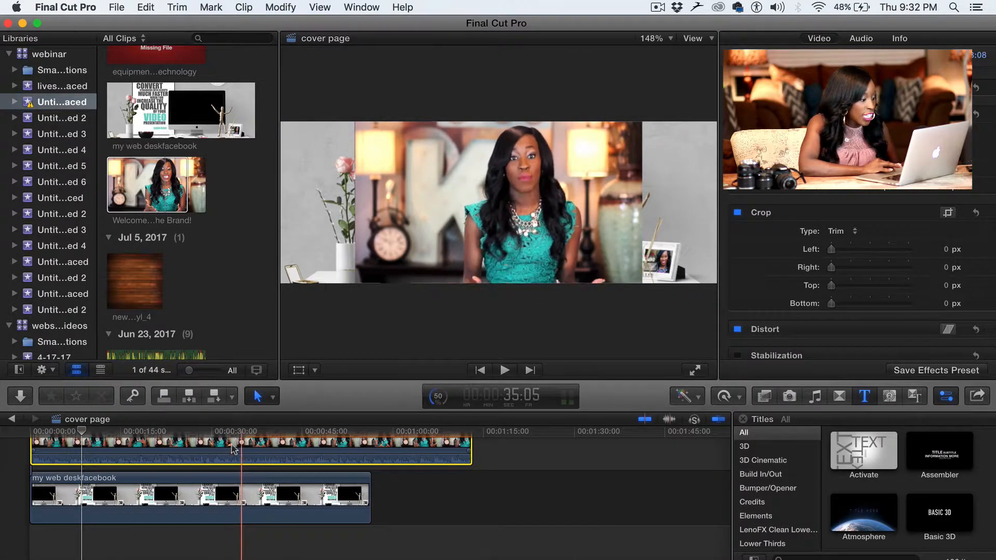
Step: Scale down and reposition the Welcome To Beauty and The Brand! video so it fits the monitor screen in the graphic
click(365, 268)
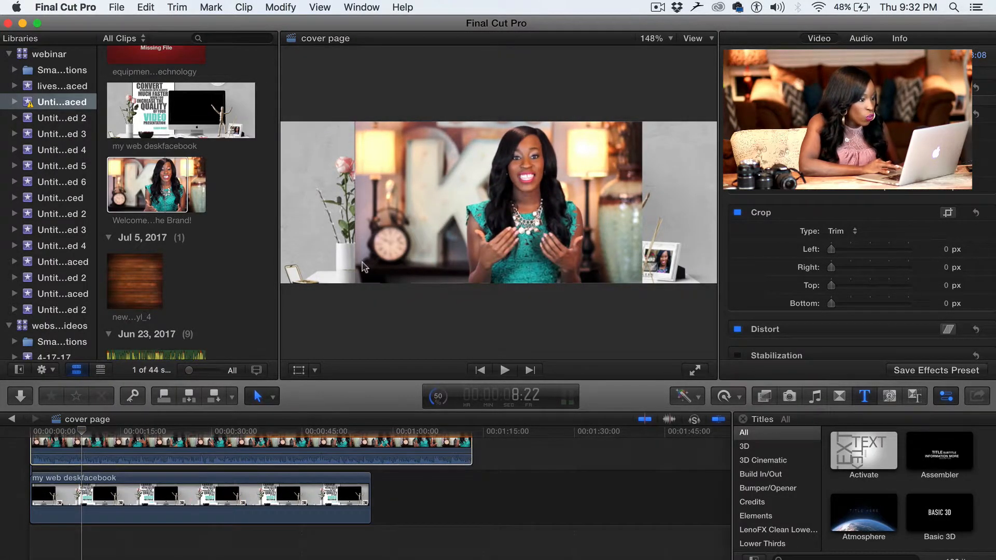
click(299, 370)
drag(353, 286, 411, 252)
drag(460, 229, 506, 216)
drag(461, 244, 468, 239)
drag(527, 219, 527, 217)
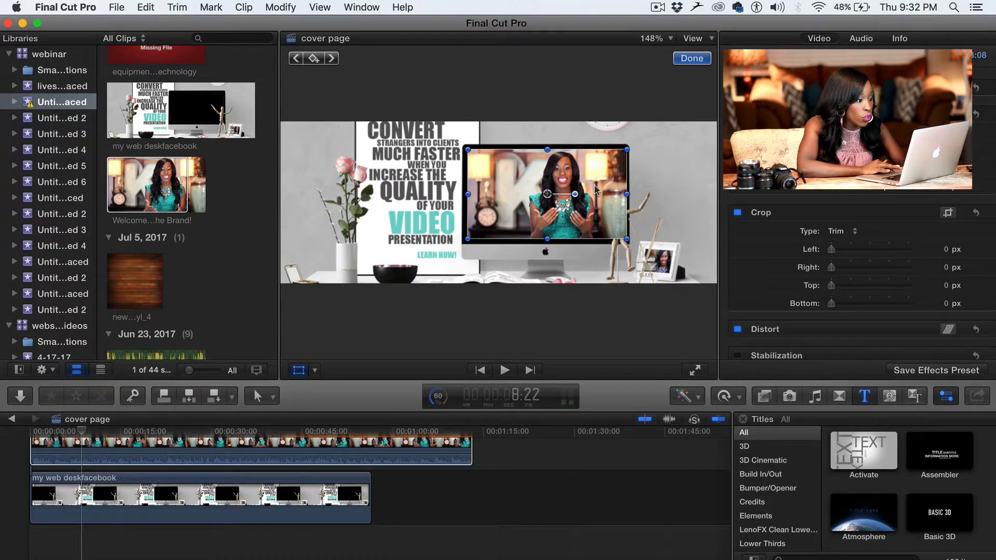
click(695, 61)
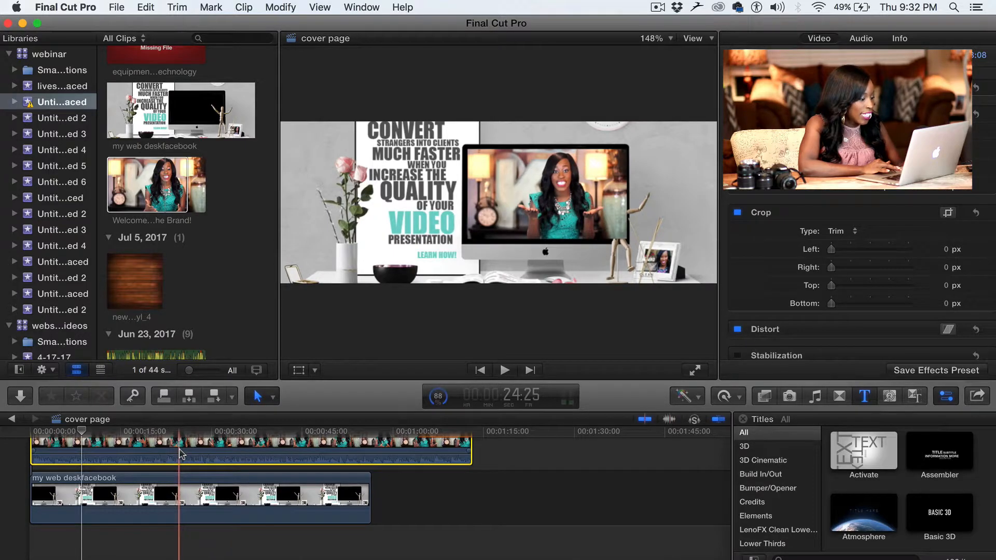
Step: Move the Welcome To Beauty and The Brand! video beneath the my web deskfacebook graphic and extend the graphic to the video's end
drag(180, 454, 163, 507)
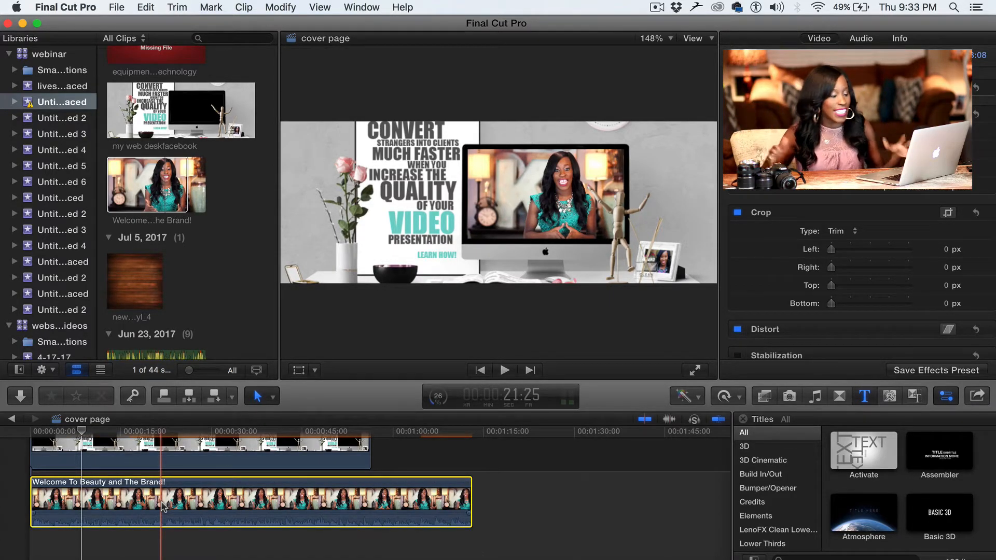
click(101, 436)
key(space)
key(space)
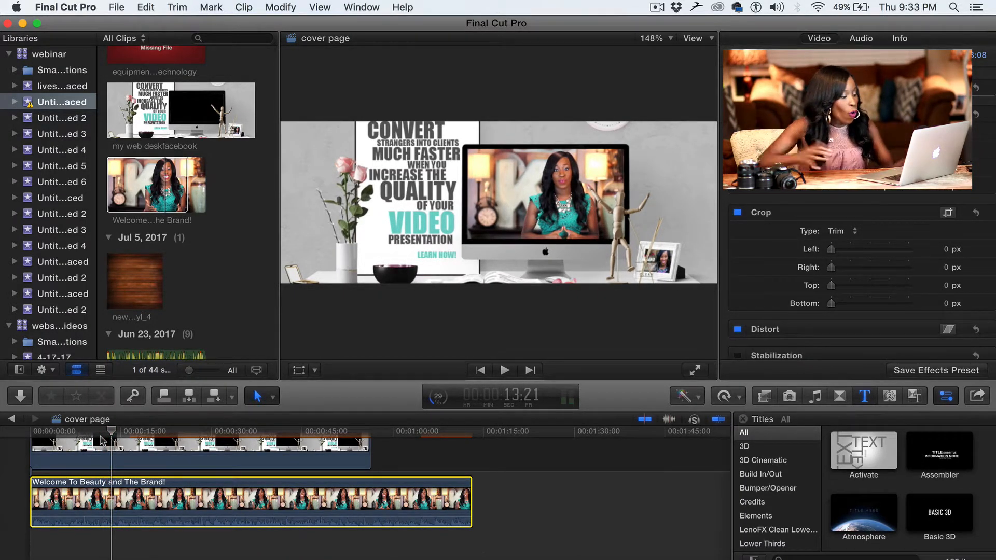
scroll(142, 467, up, 2)
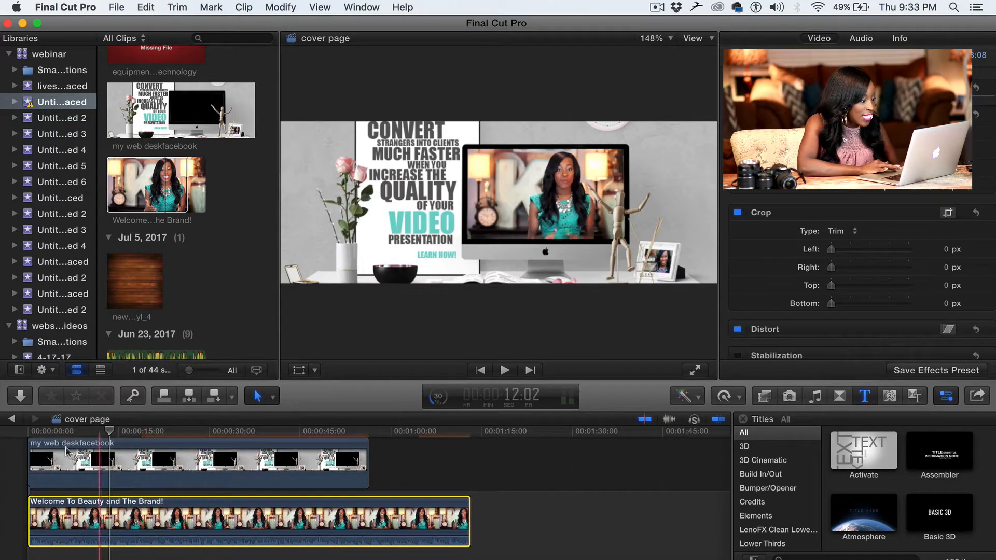
drag(367, 459, 470, 462)
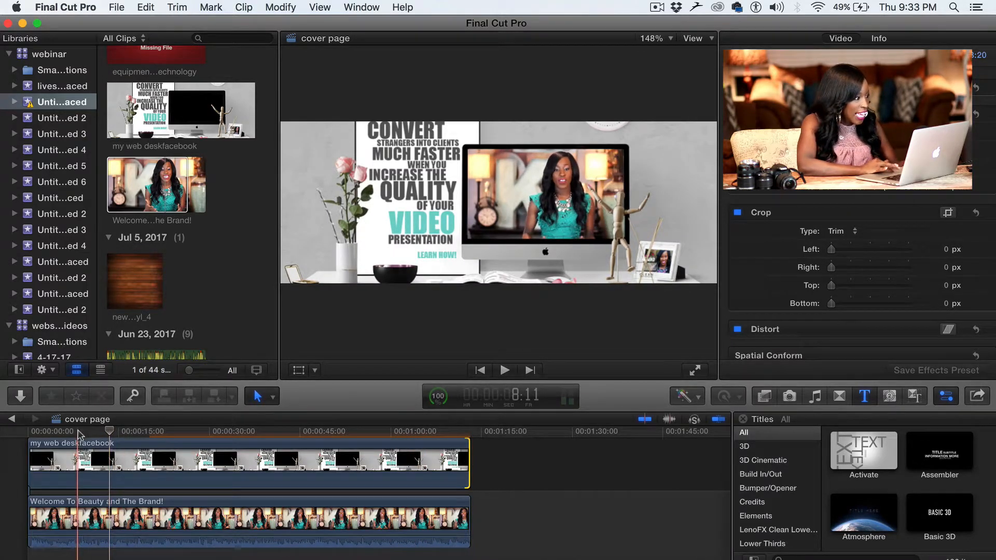
Step: Export the project as a master file named cover page to the Desktop
click(124, 10)
mouse_move(167, 150)
click(349, 160)
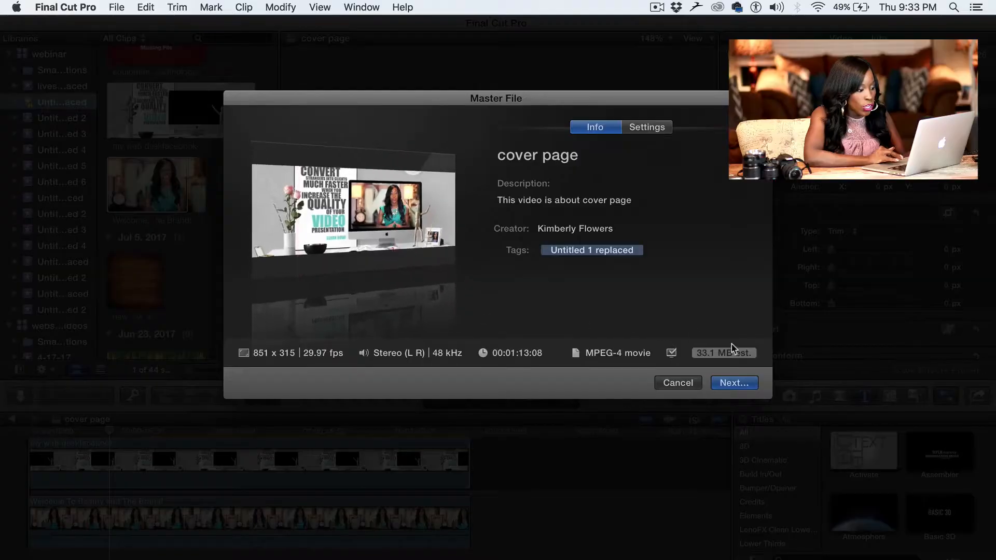
click(750, 383)
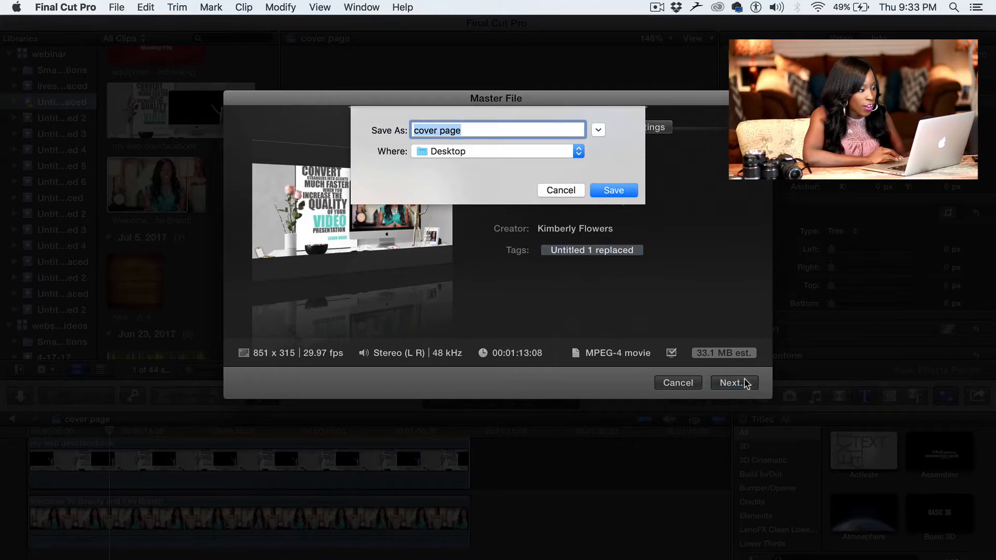
click(614, 190)
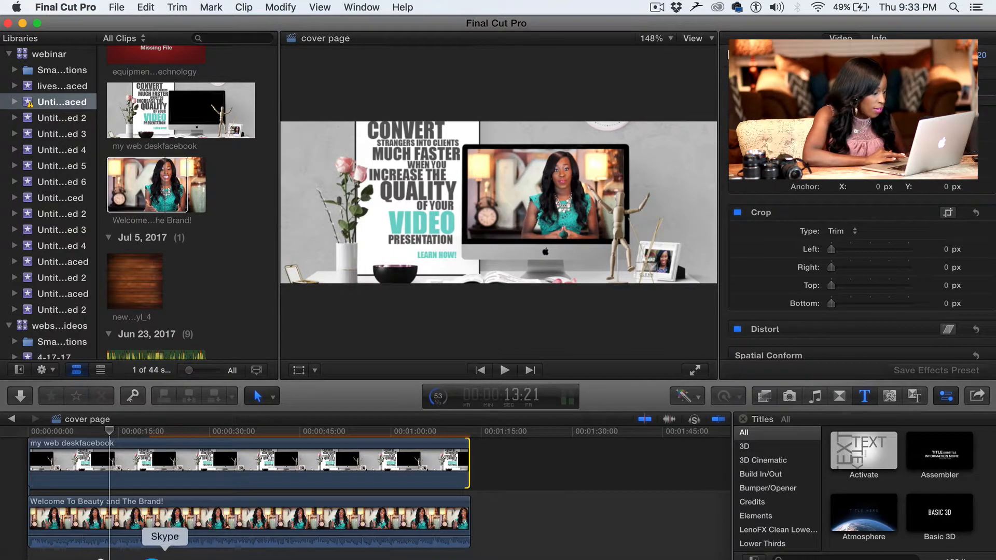
Step: Switch to the Beauty And The Brand Facebook page in Chrome and start uploading a new photo or video for its cover
click(106, 555)
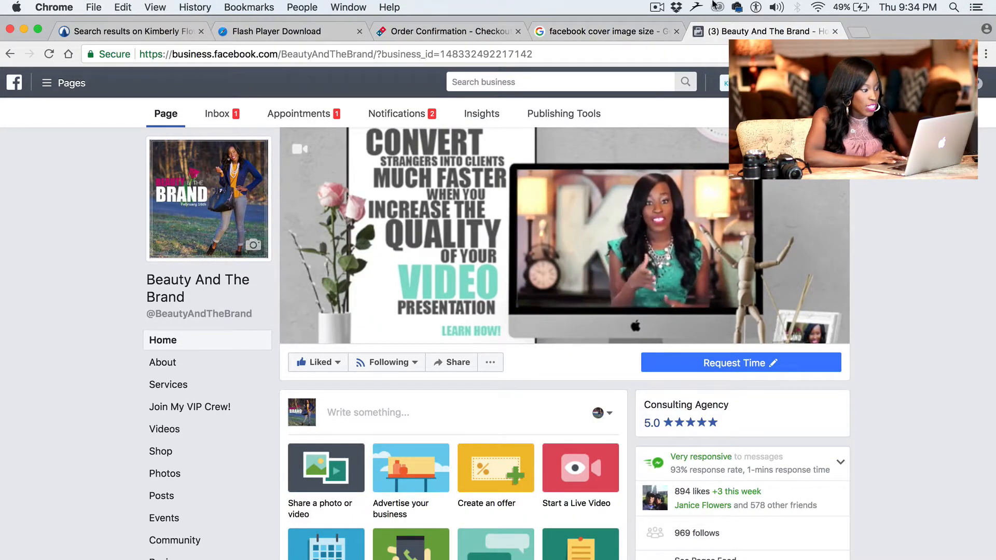
mouse_move(654, 173)
scroll(654, 172, up, 3)
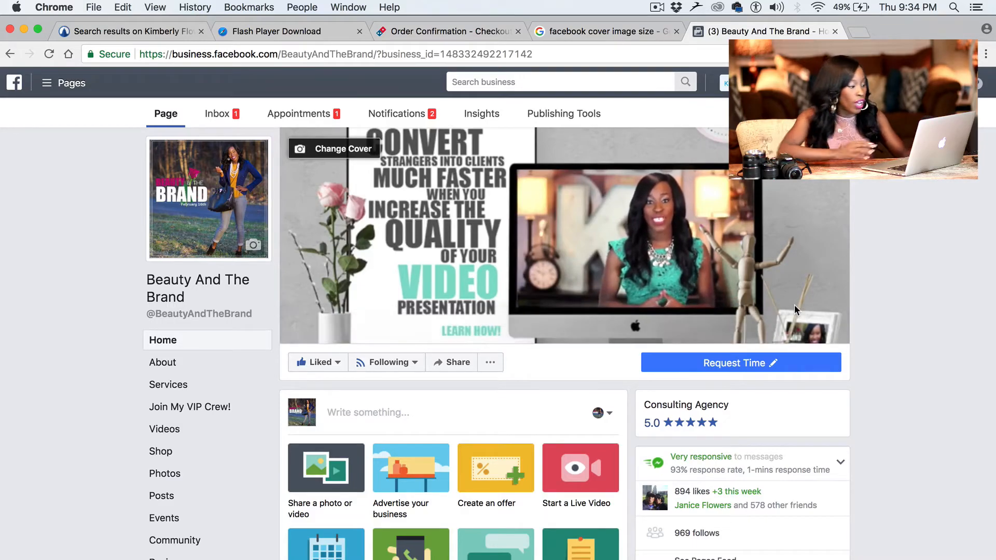
click(344, 150)
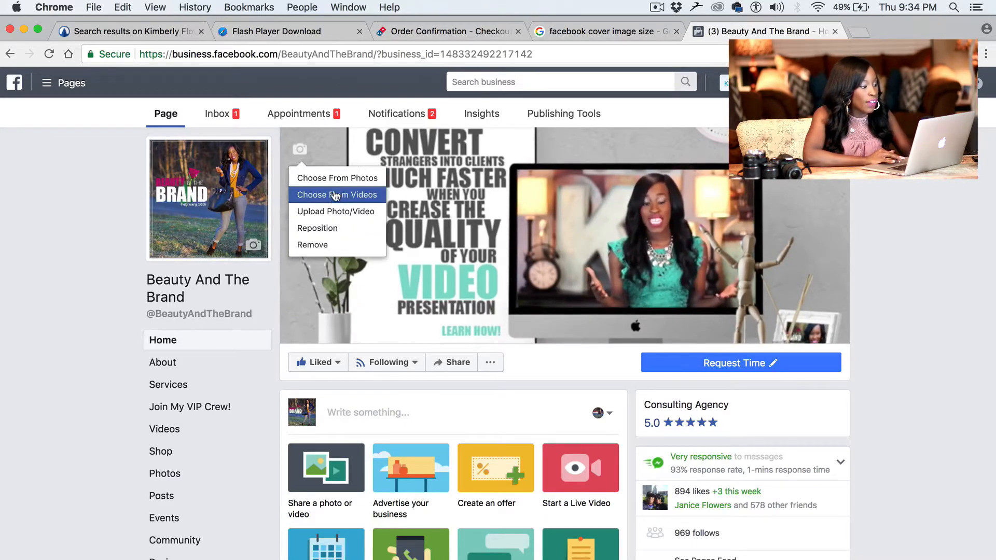
click(354, 213)
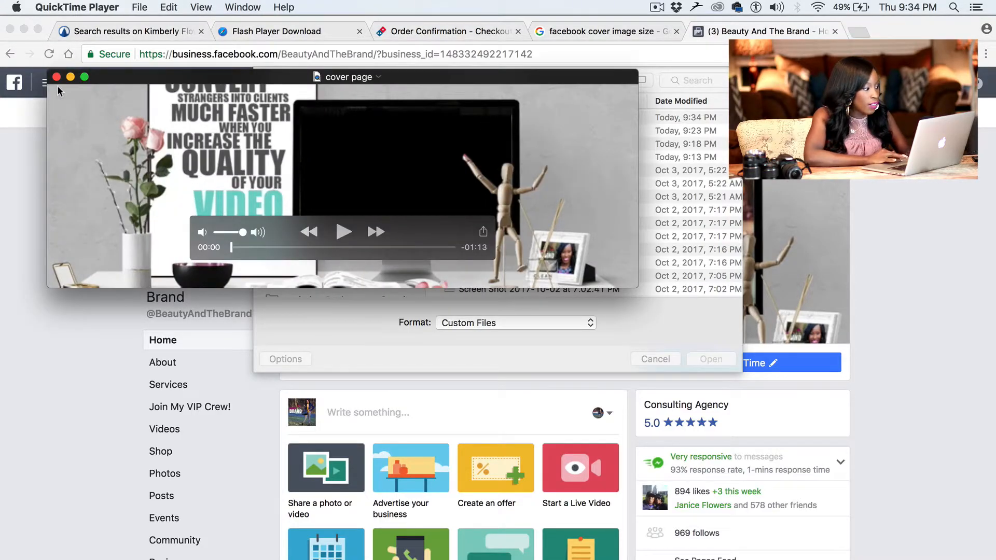
Step: Close the cover page and cover photo graphic previews in QuickTime Player, and upload cover page.mp4 from the Desktop as the page's cover video
click(56, 76)
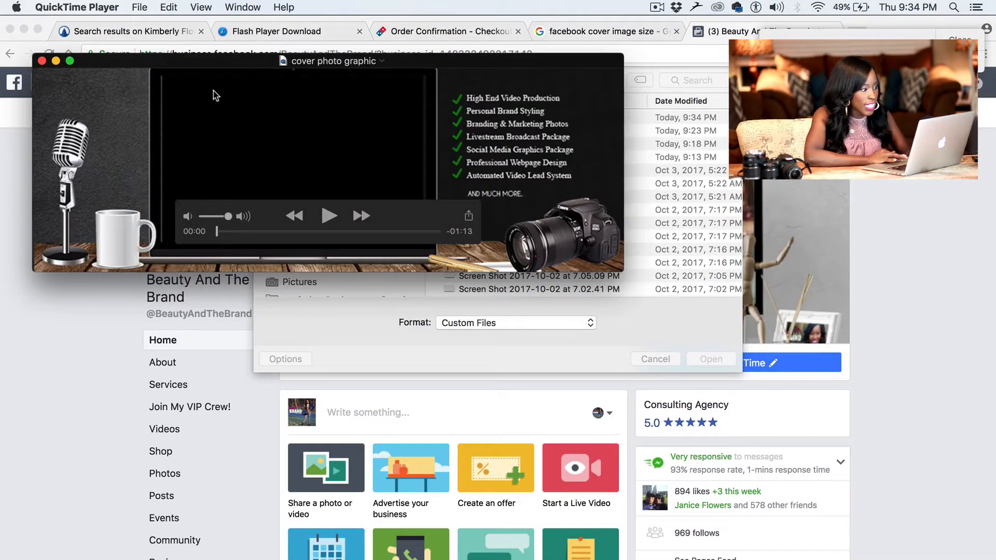
click(42, 61)
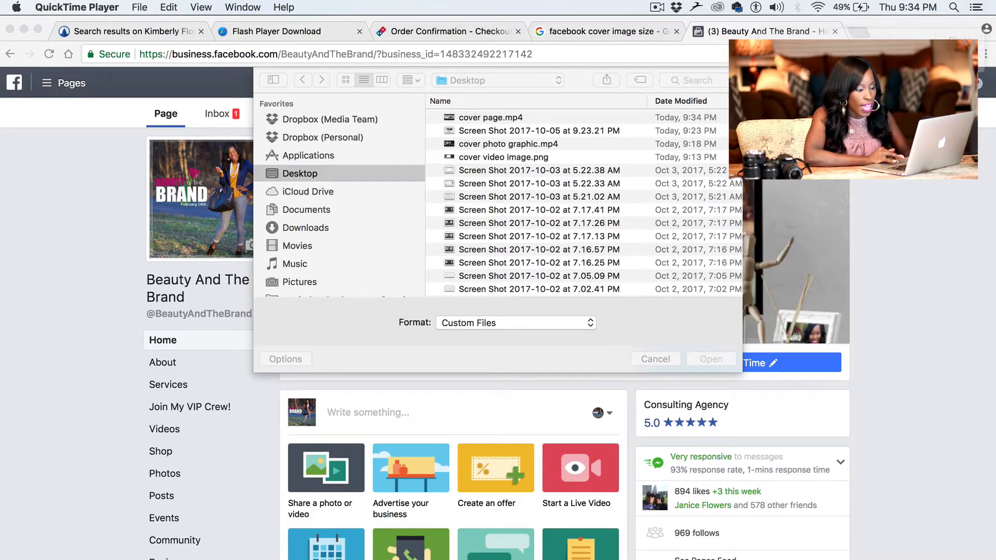
click(476, 120)
click(476, 121)
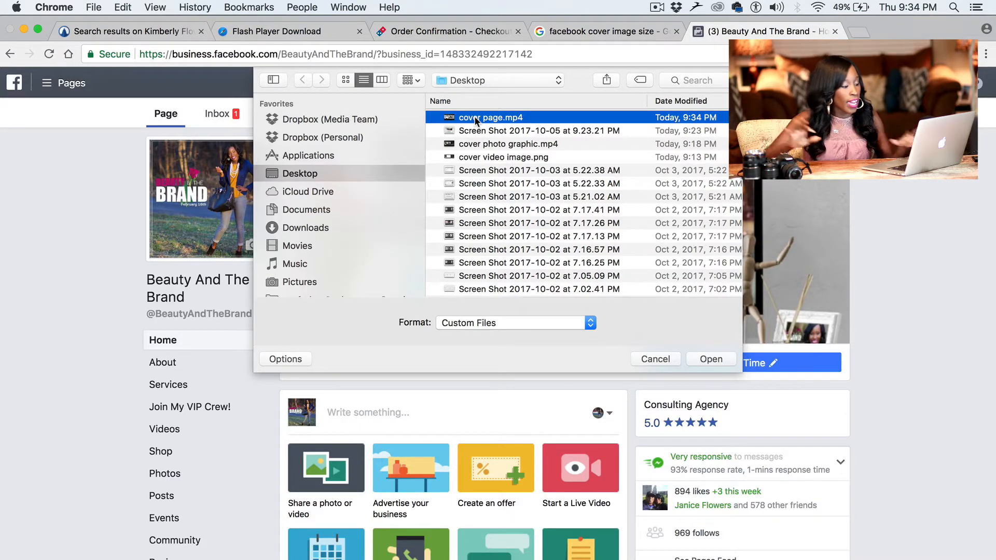
click(710, 359)
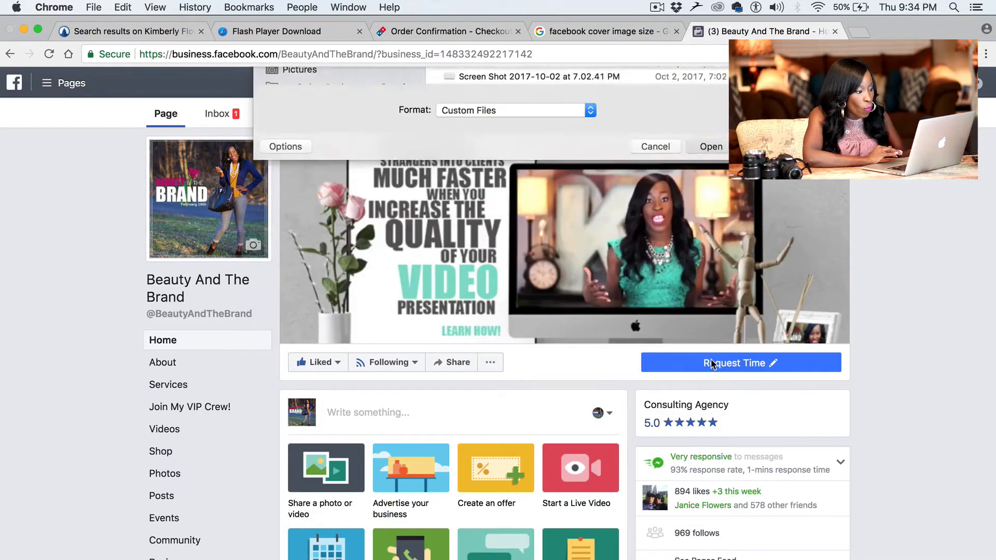
mouse_move(713, 365)
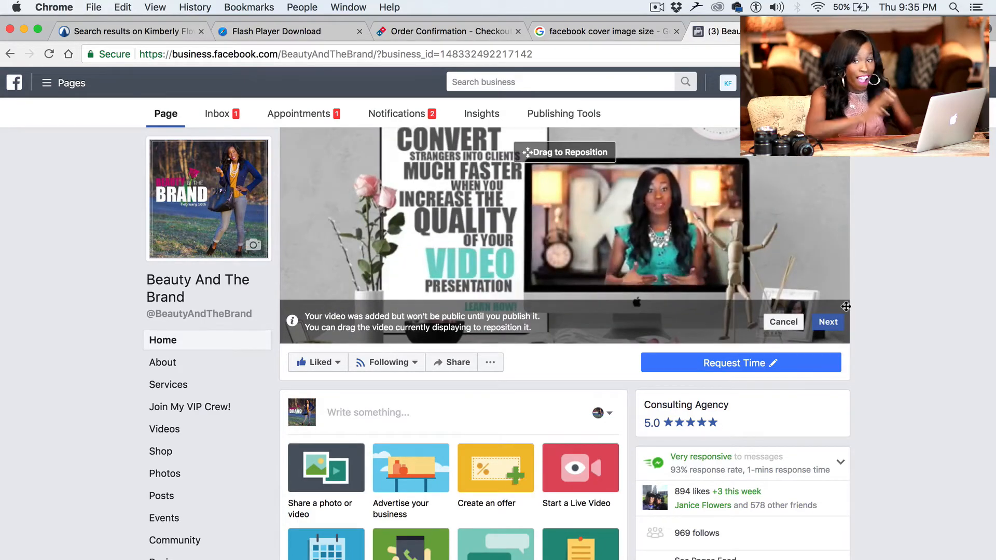
key(XF86AudioMute)
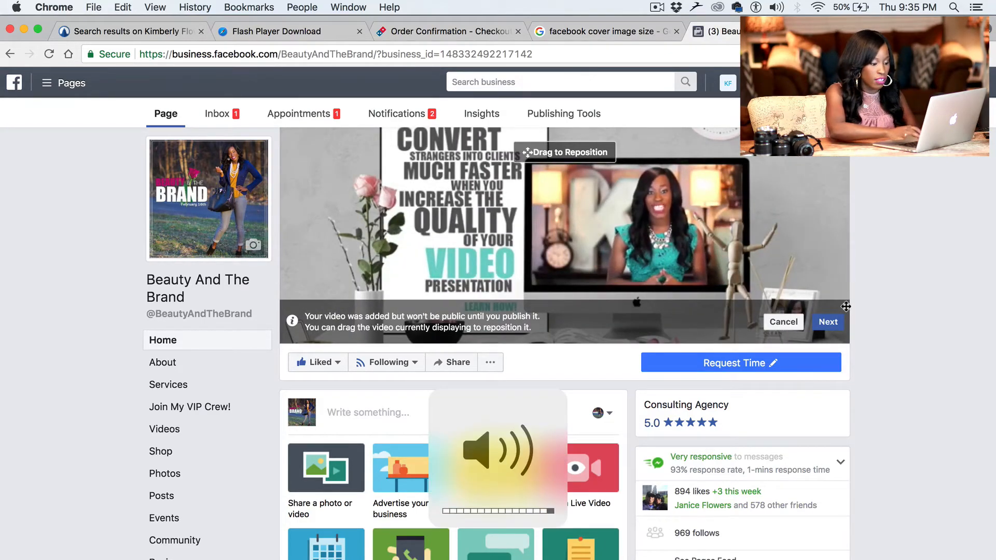